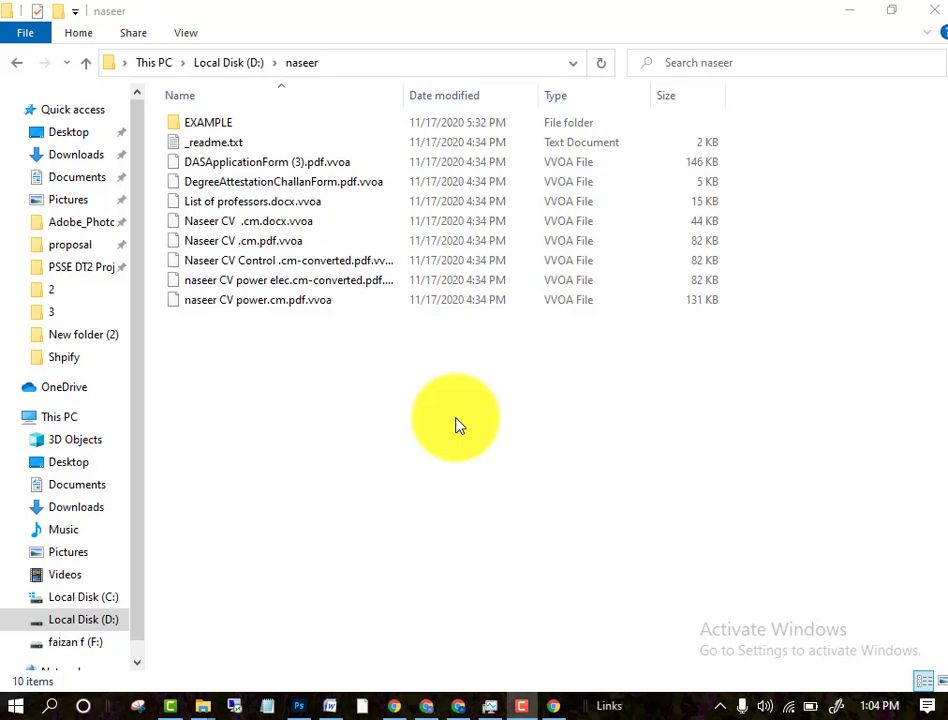
- Try to rename List of professors.docx.vvoa to List of professors.docx, and decline the file extension change
{"action": "left_click", "coordinate": [297, 206]}
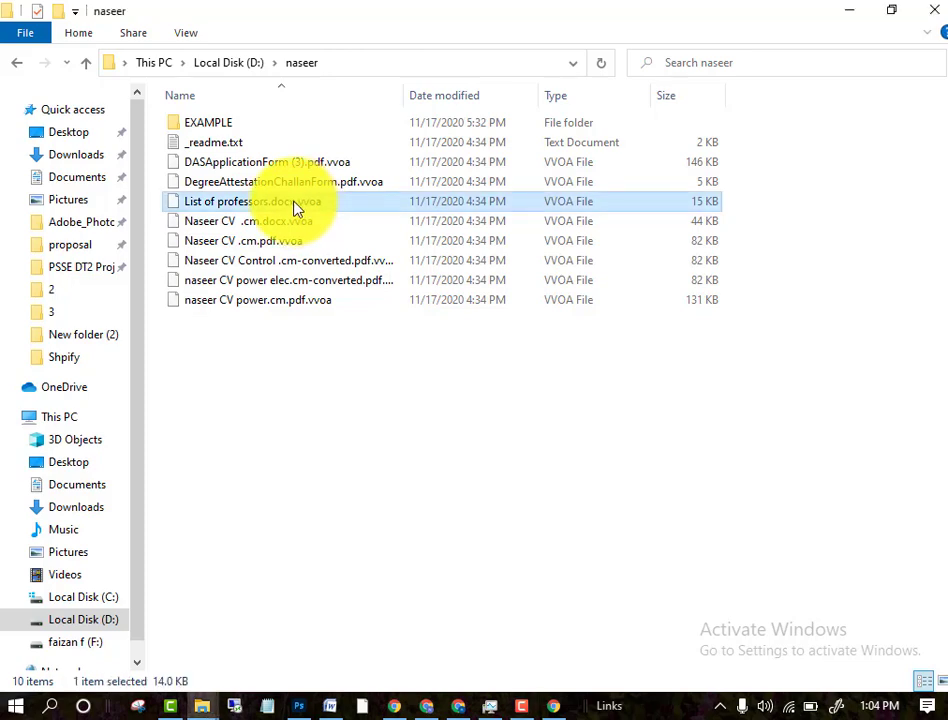
{"action": "right_click", "coordinate": [295, 205]}
{"action": "left_click", "coordinate": [228, 408]}
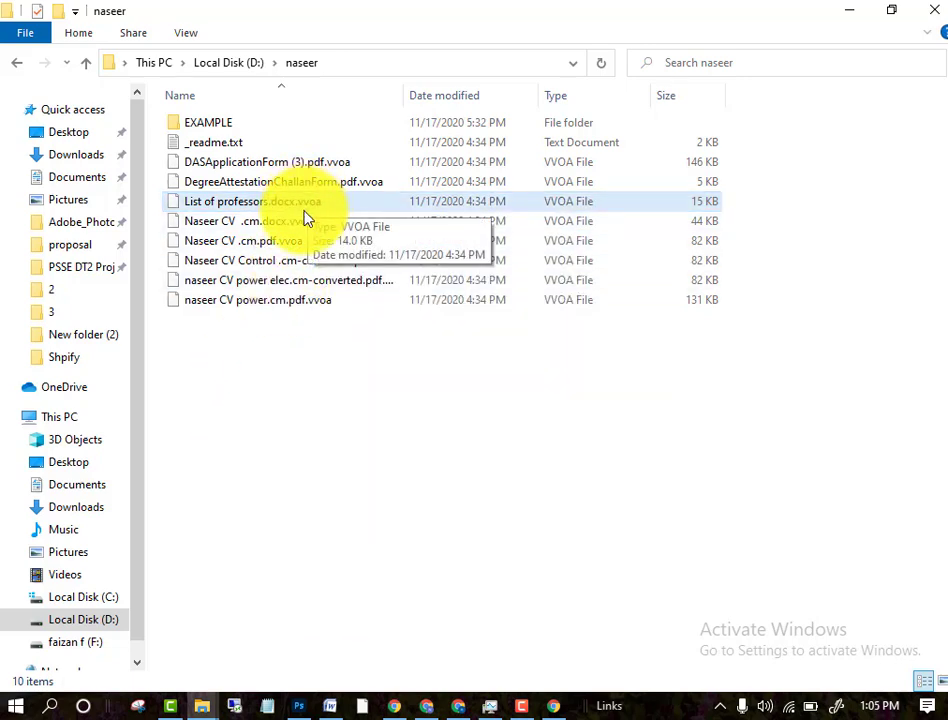
{"action": "right_click", "coordinate": [308, 213]}
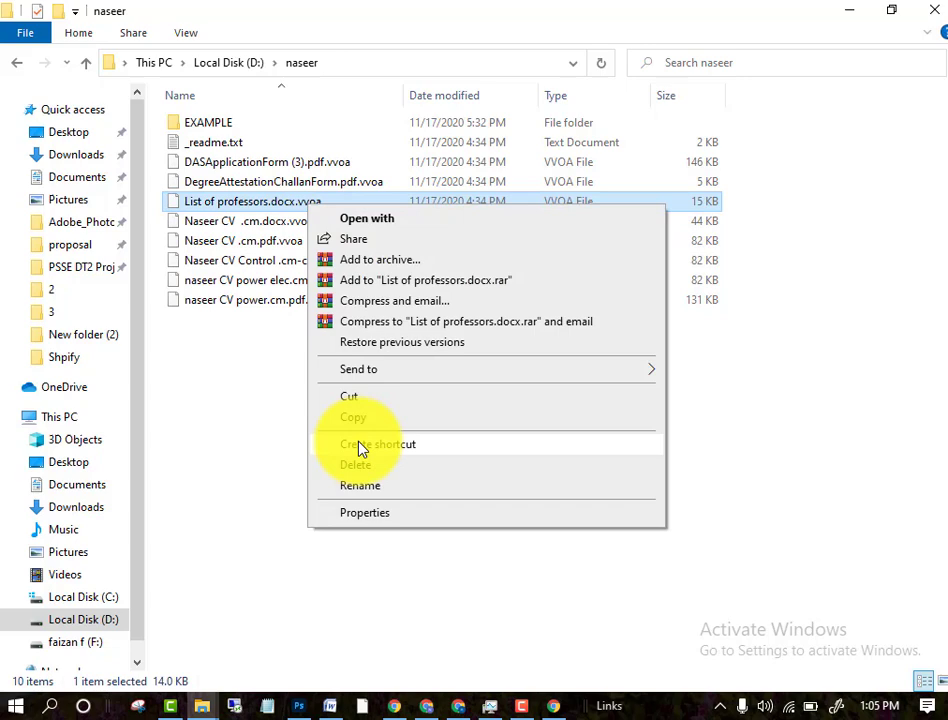
{"action": "left_click", "coordinate": [378, 490]}
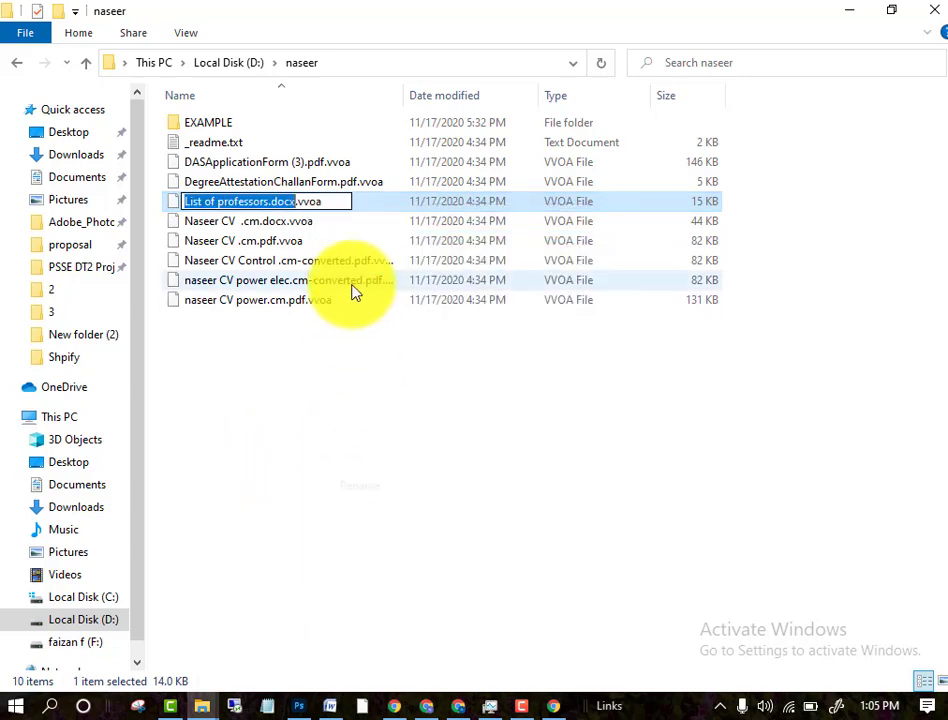
{"action": "left_click", "coordinate": [330, 201]}
{"action": "left_click_drag", "start_coordinate": [308, 203], "coordinate": [294, 203]}
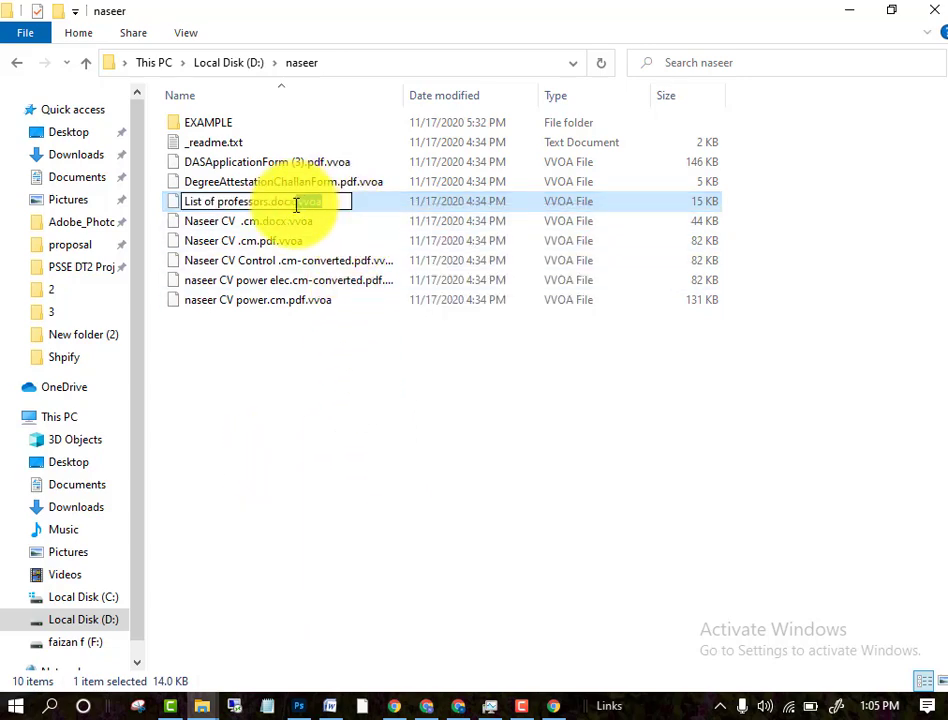
{"action": "key", "text": "BackSpace"}
{"action": "key", "text": "Return"}
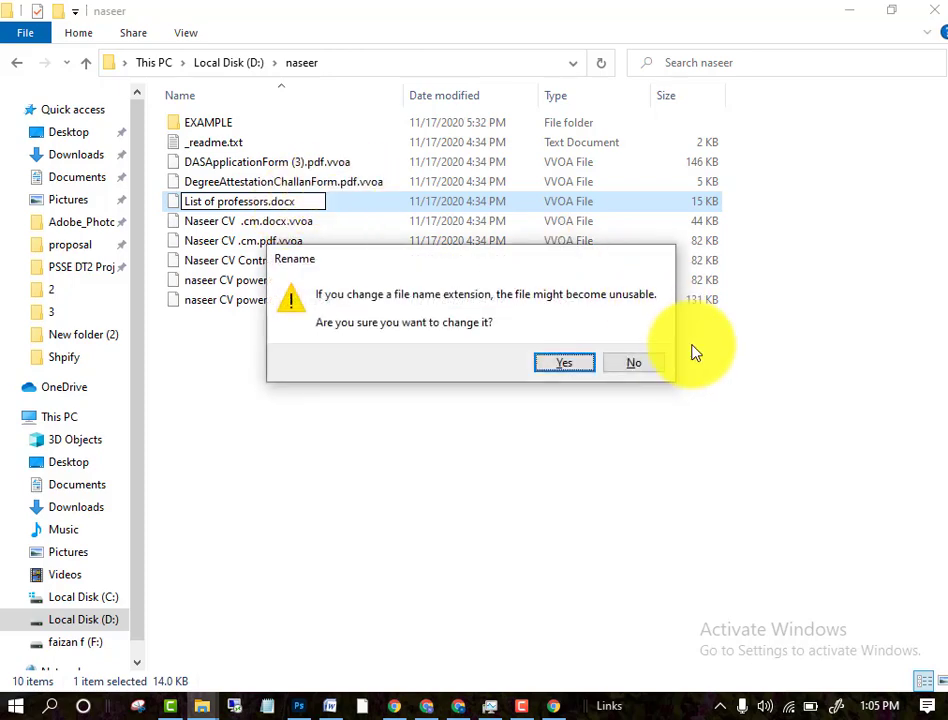
{"action": "left_click", "coordinate": [639, 362]}
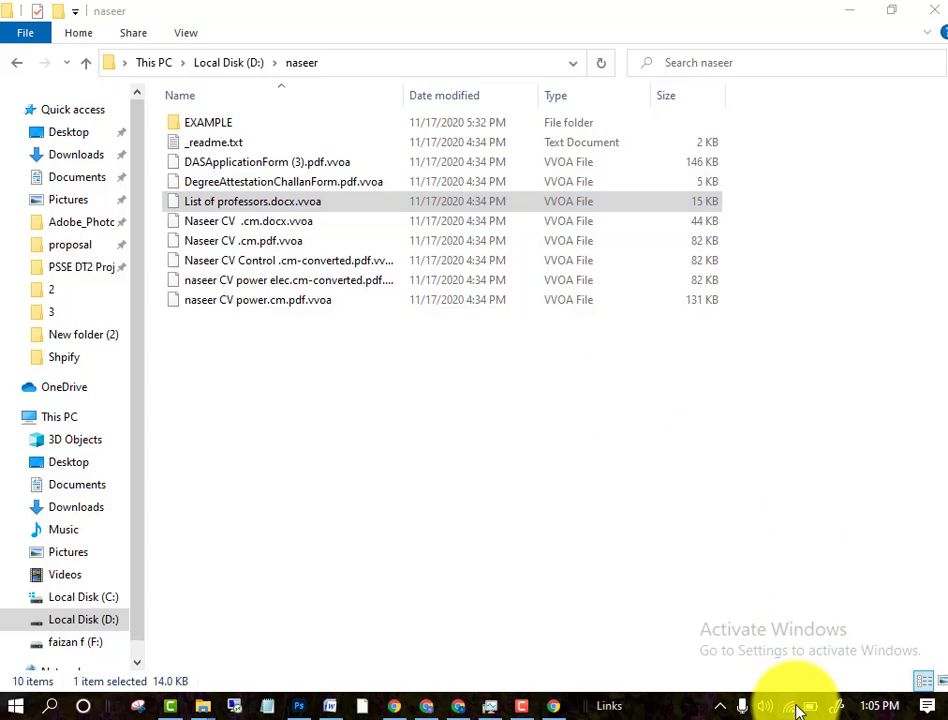
- Check the computer's current Wi-Fi connection and the list of available networks
{"action": "left_click", "coordinate": [795, 709]}
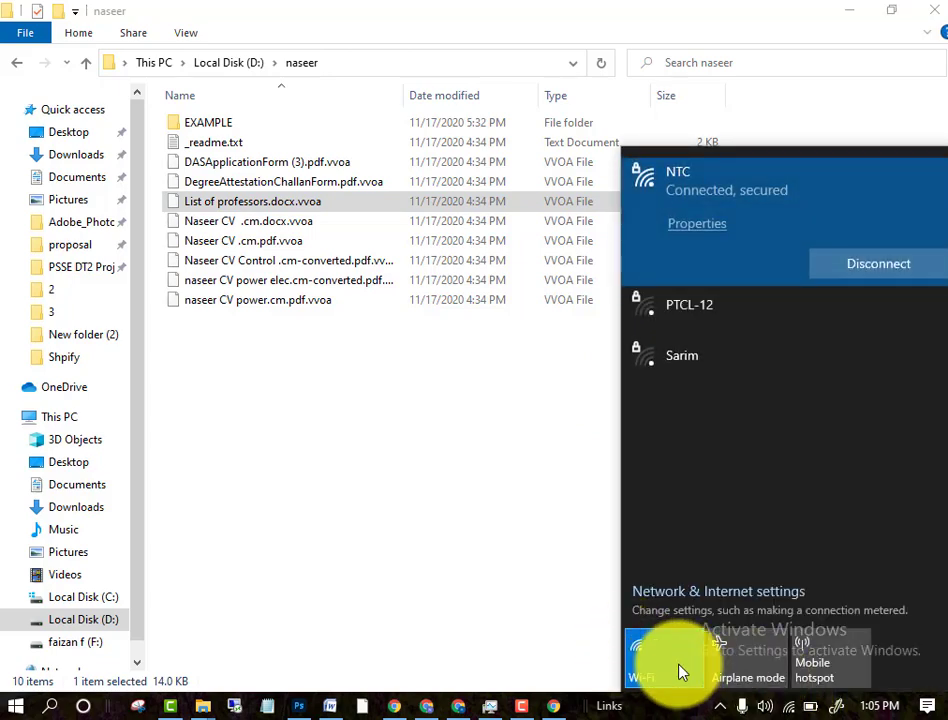
{"action": "left_click", "coordinate": [558, 598]}
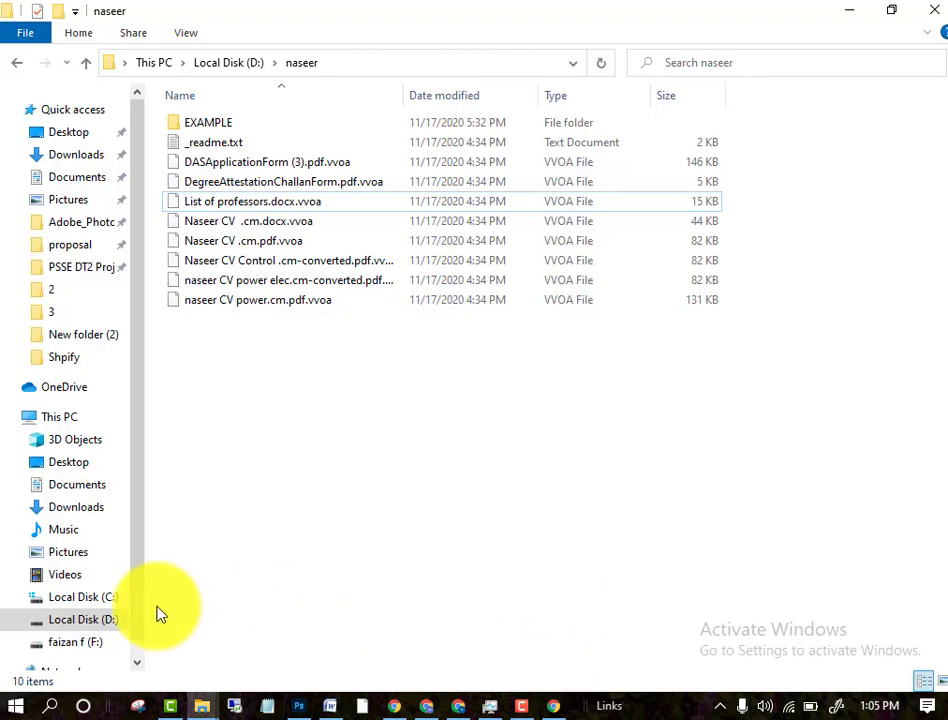
- Open hosts.txt from C:\Windows\System32\drivers\etc in Notepad and maximize its window
{"action": "left_click", "coordinate": [228, 703]}
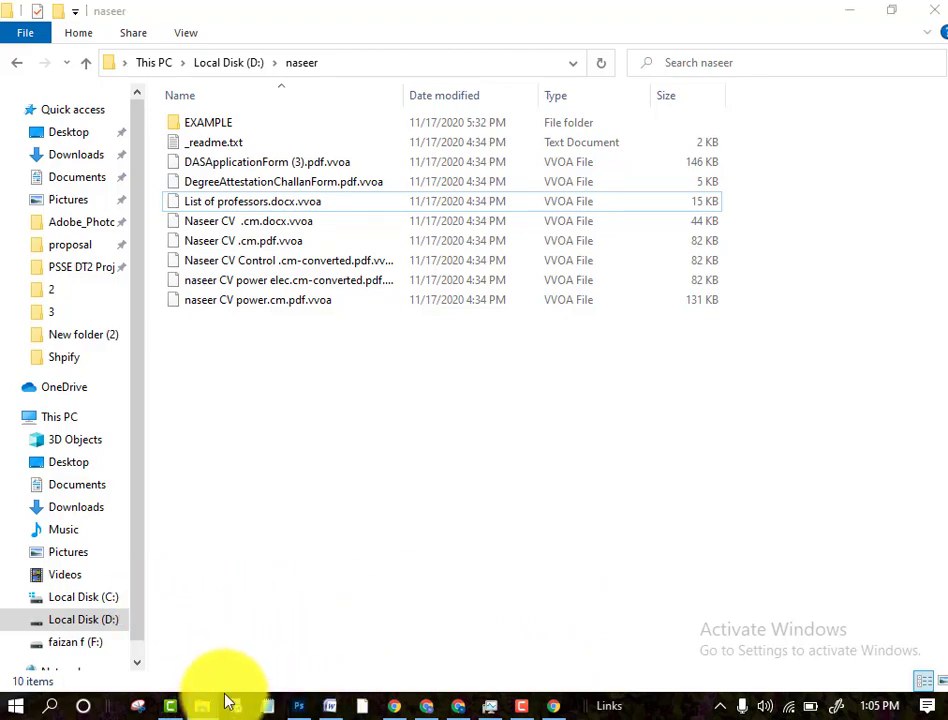
{"action": "left_click", "coordinate": [303, 626]}
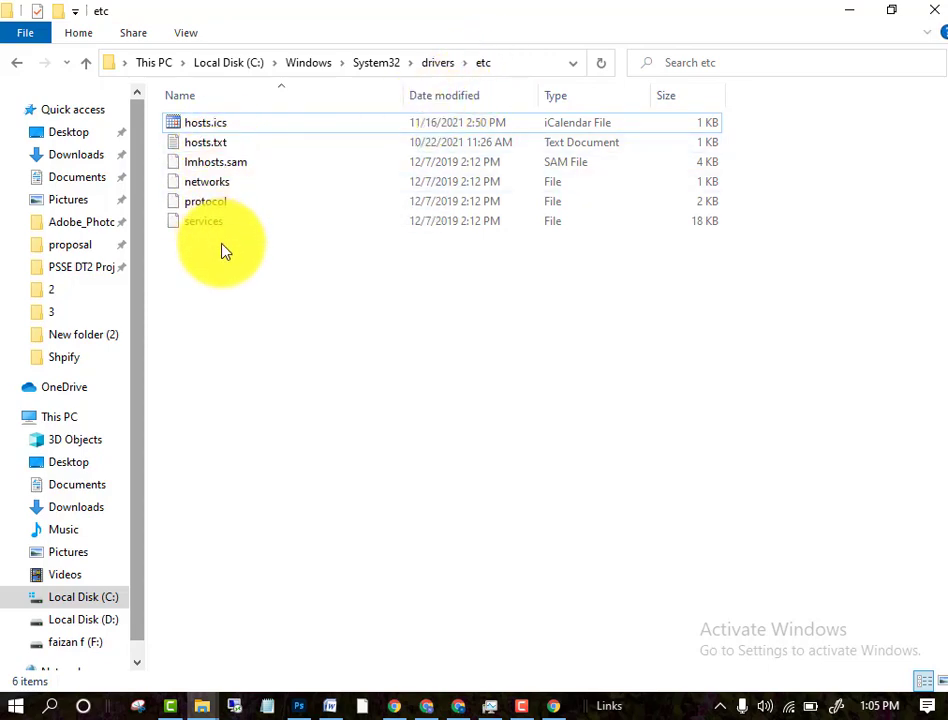
{"action": "left_click", "coordinate": [213, 148]}
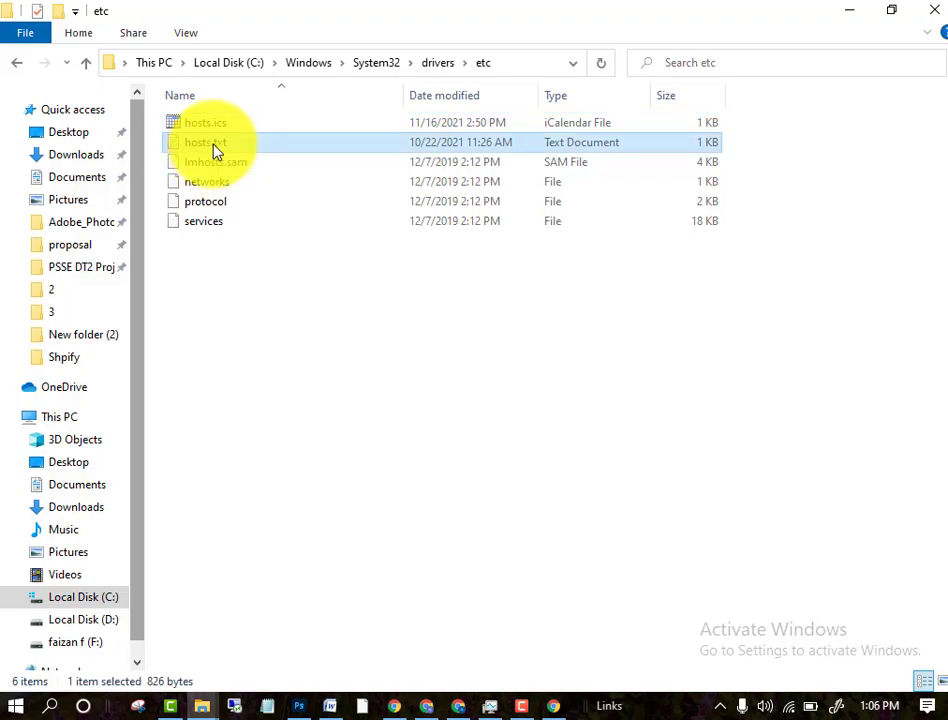
{"action": "double_click", "coordinate": [213, 148]}
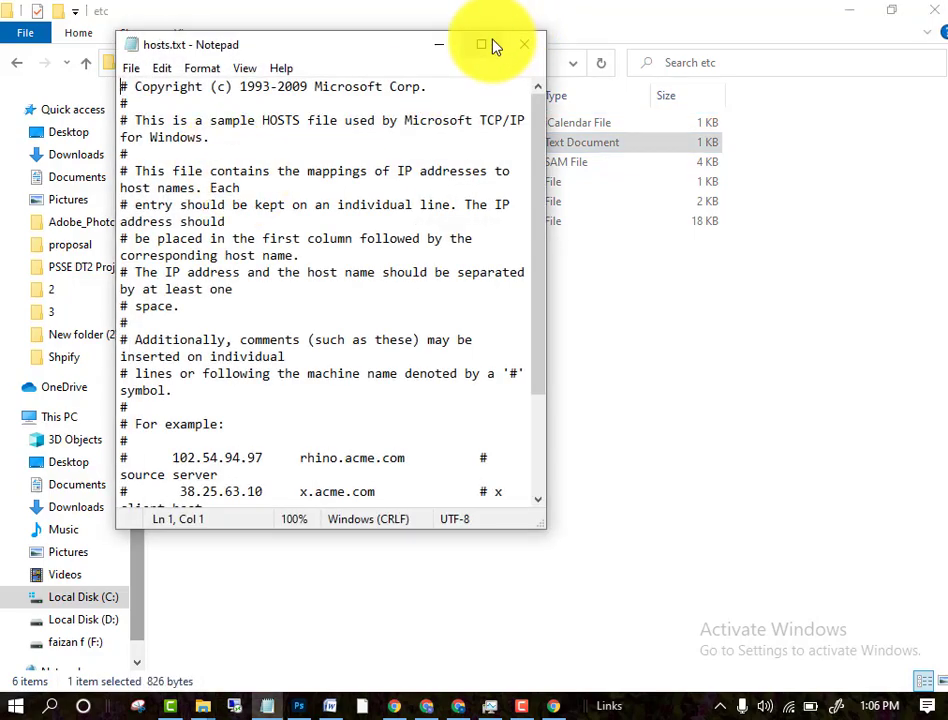
{"action": "left_click", "coordinate": [494, 46]}
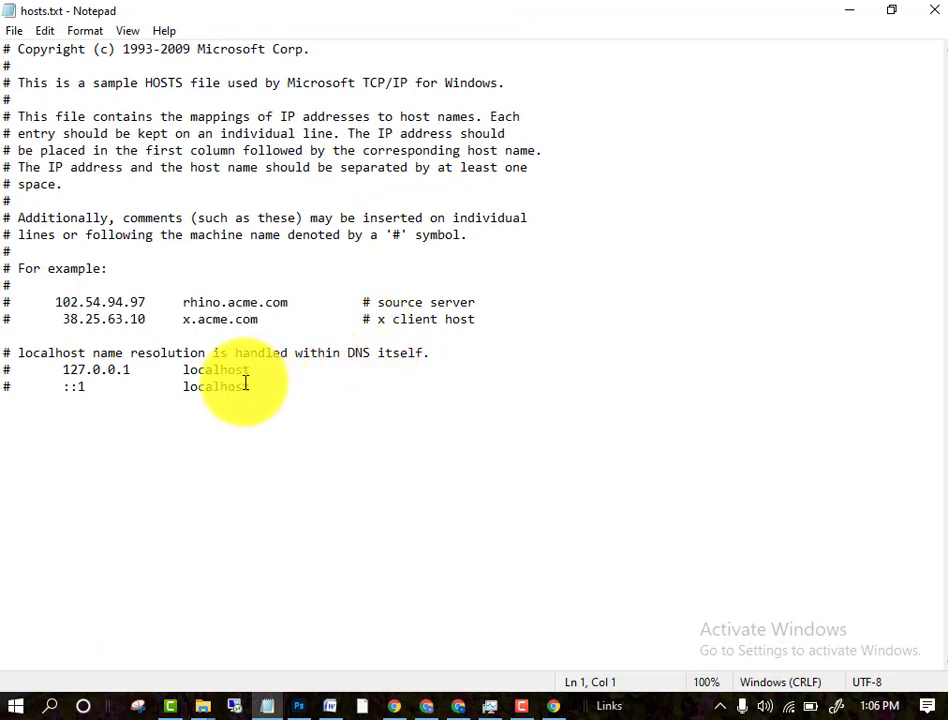
- Examine the localhost entries at the end of hosts.txt, including the 127.0.0.1 line, for unwanted additions
{"action": "left_click", "coordinate": [194, 372]}
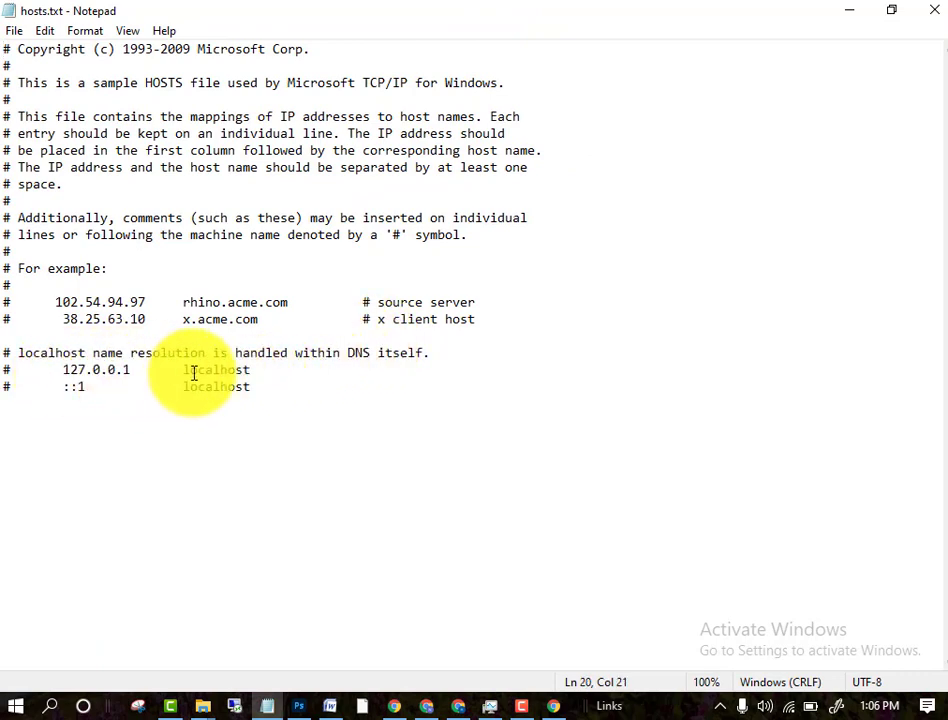
{"action": "left_click_drag", "start_coordinate": [63, 370], "coordinate": [265, 375]}
{"action": "left_click", "coordinate": [260, 376]}
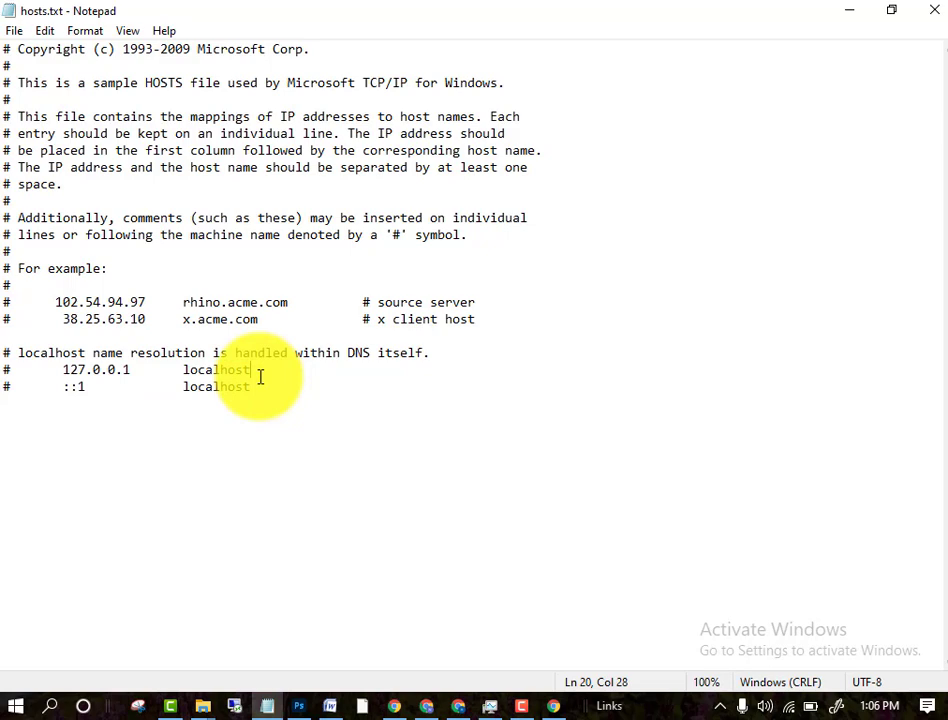
{"action": "left_click_drag", "start_coordinate": [256, 371], "coordinate": [2, 365]}
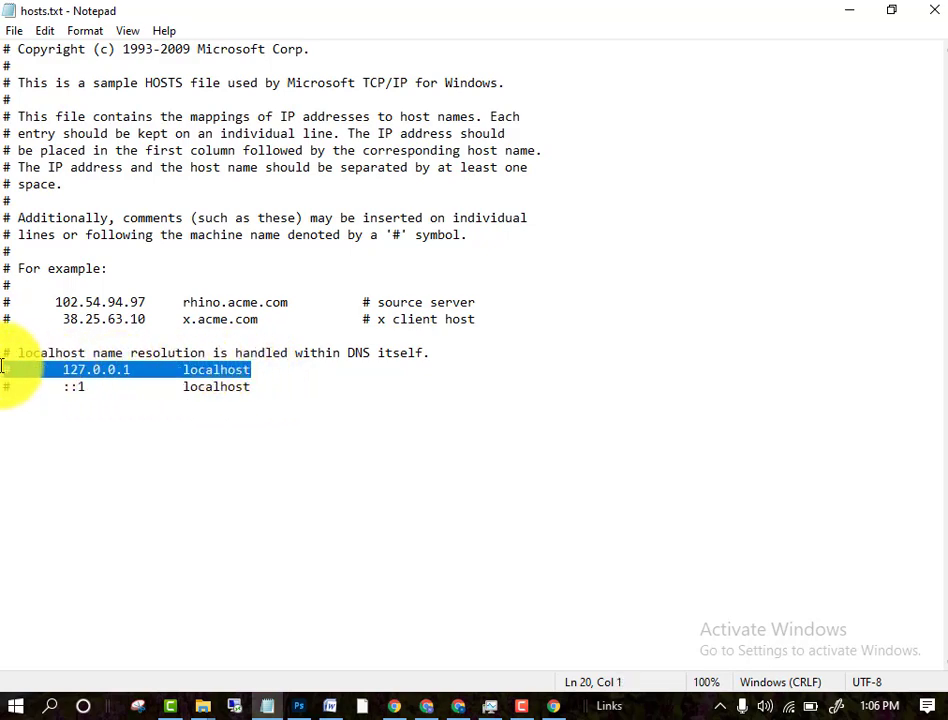
{"action": "left_click", "coordinate": [264, 388]}
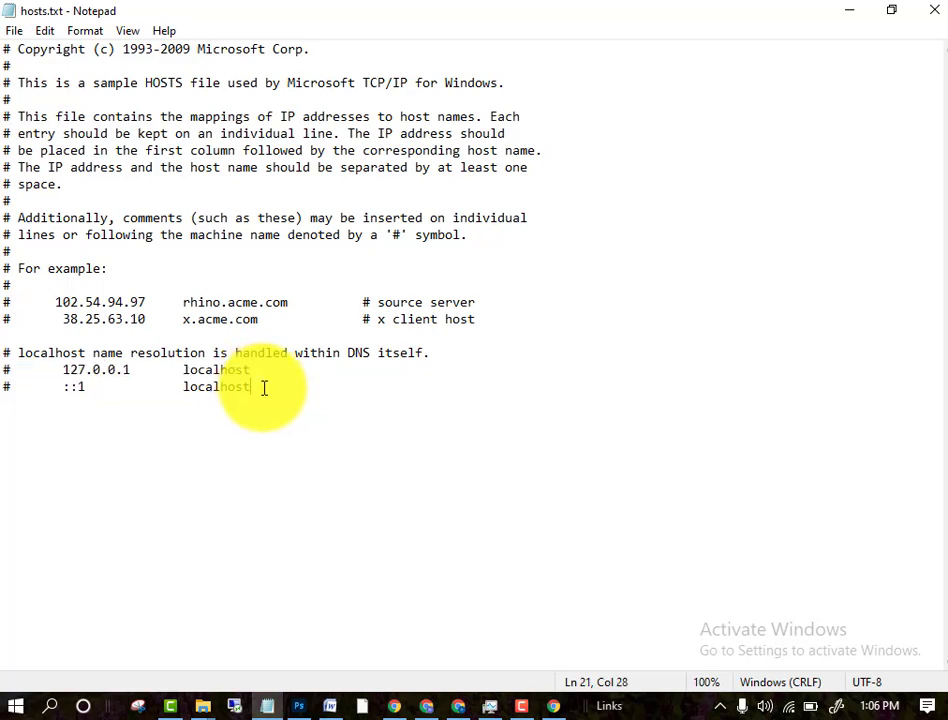
{"action": "left_click", "coordinate": [19, 438]}
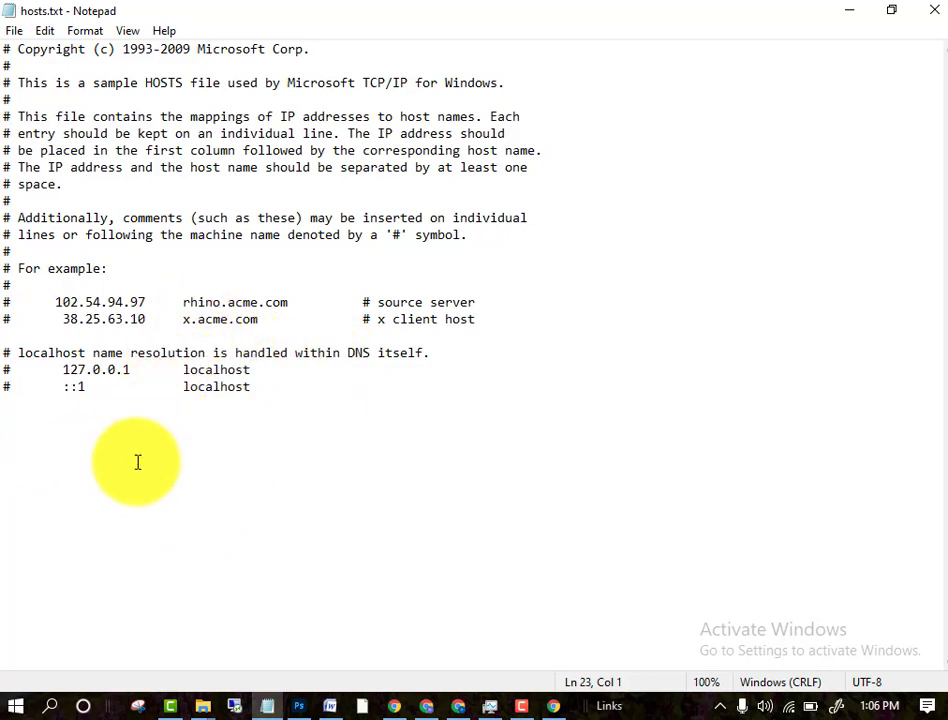
- Try deleting the three localhost lines at the end of hosts.txt, undo the deletion, and cancel closing the file
{"action": "left_click_drag", "start_coordinate": [267, 387], "coordinate": [2, 356]}
{"action": "key", "text": "Delete"}
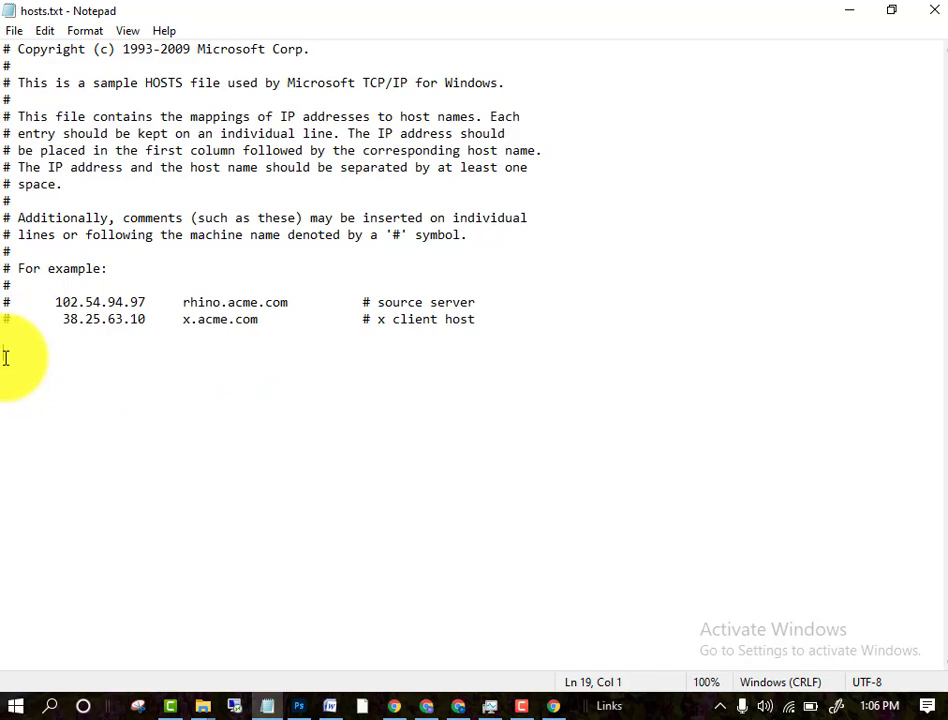
{"action": "left_click", "coordinate": [14, 30]}
{"action": "left_click", "coordinate": [138, 403]}
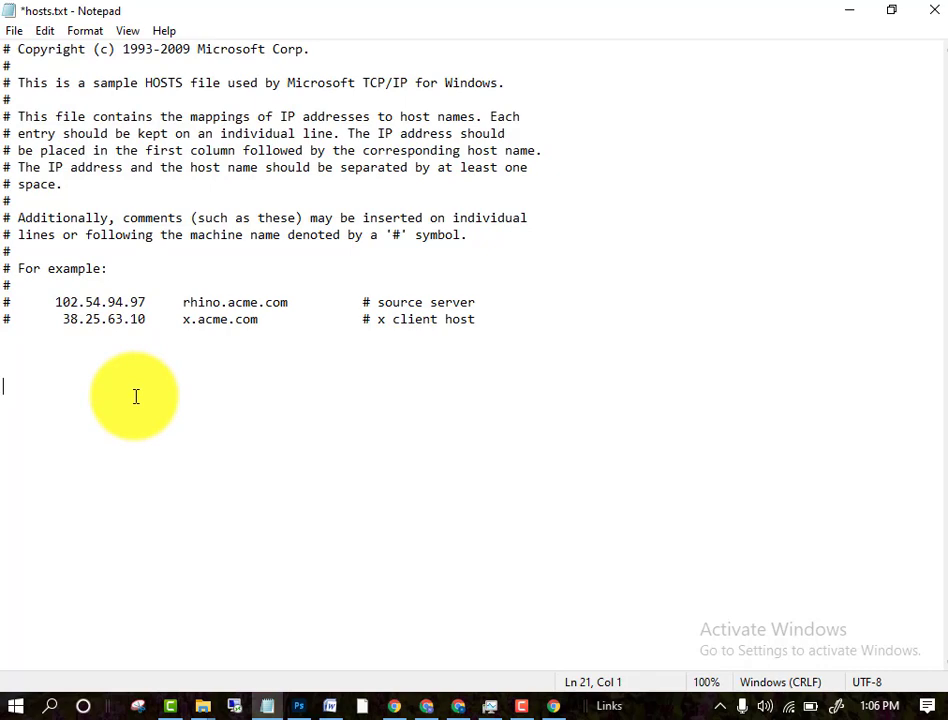
{"action": "key", "text": "ctrl+z"}
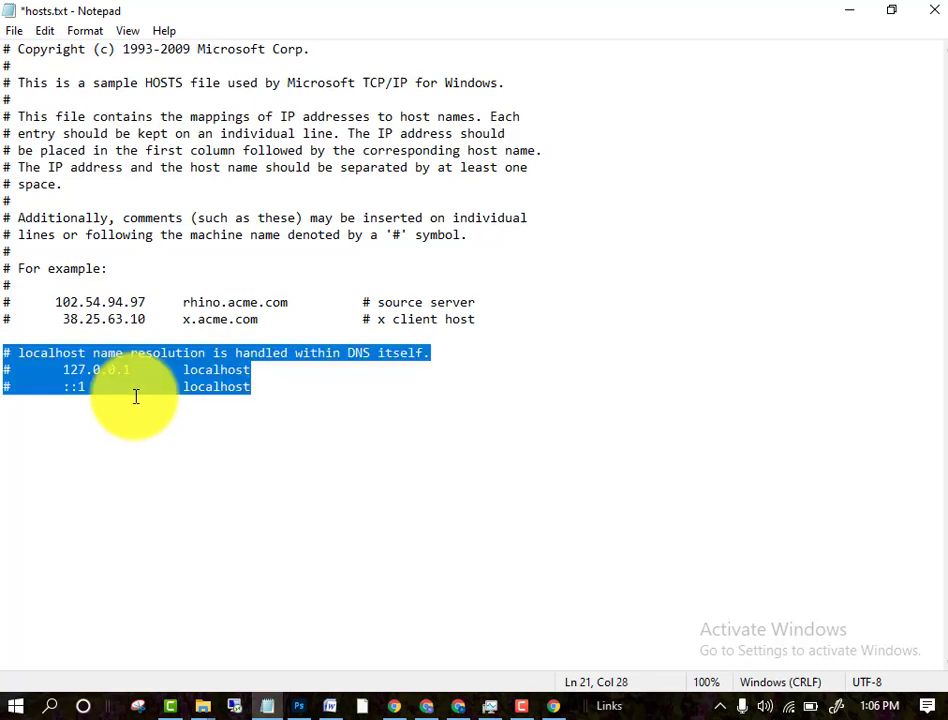
{"action": "left_click", "coordinate": [300, 380]}
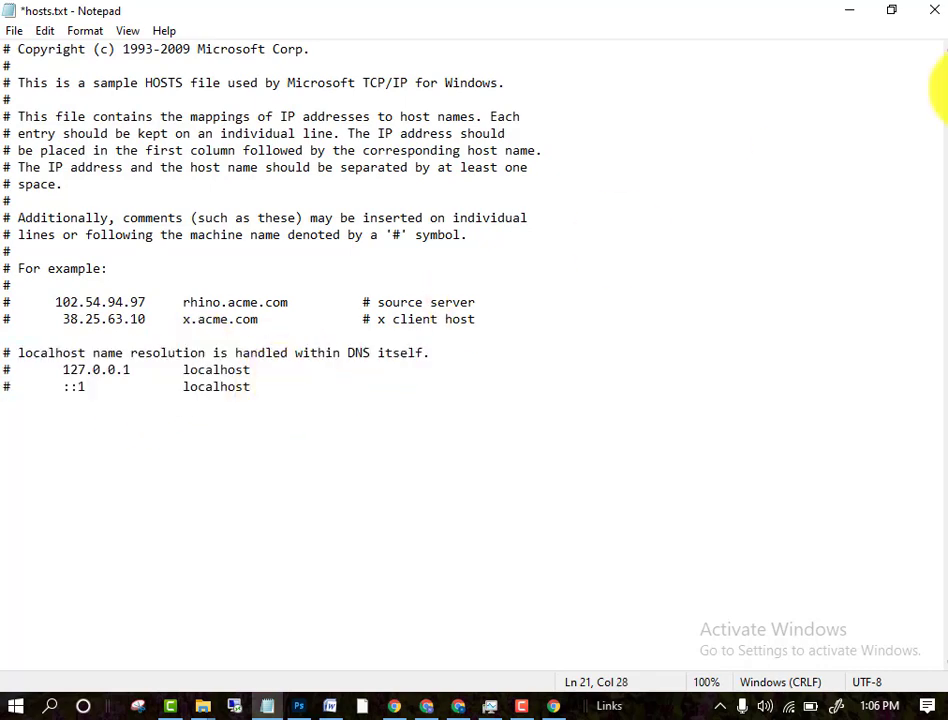
{"action": "left_click", "coordinate": [935, 10]}
{"action": "left_click", "coordinate": [583, 368]}
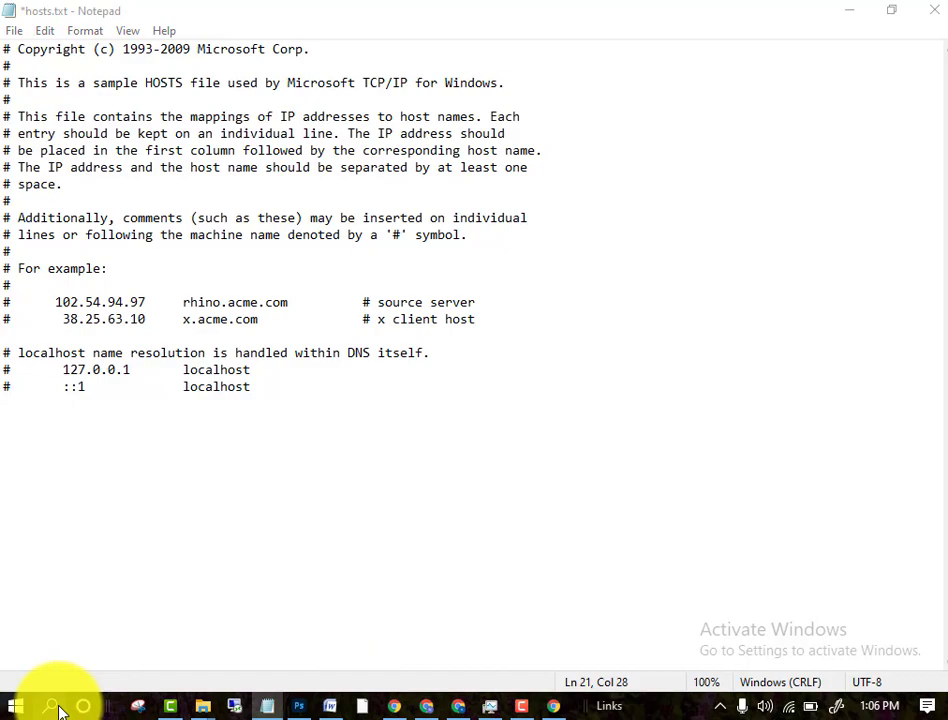
- Search Windows for "task", open Task Manager, and maximize its window
{"action": "left_click", "coordinate": [55, 707]}
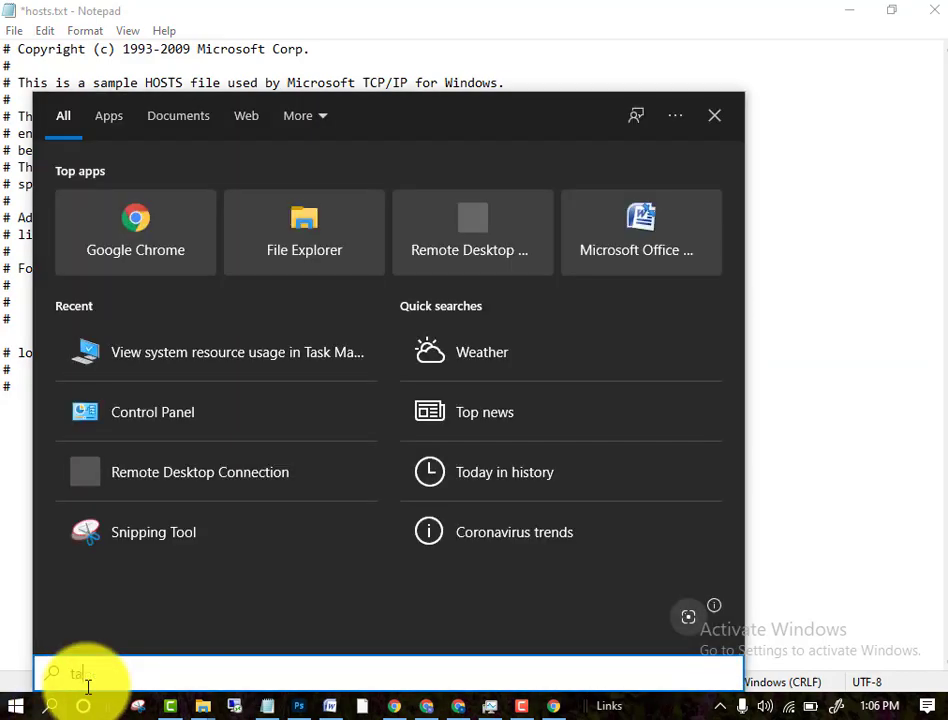
{"action": "type", "text": "task"}
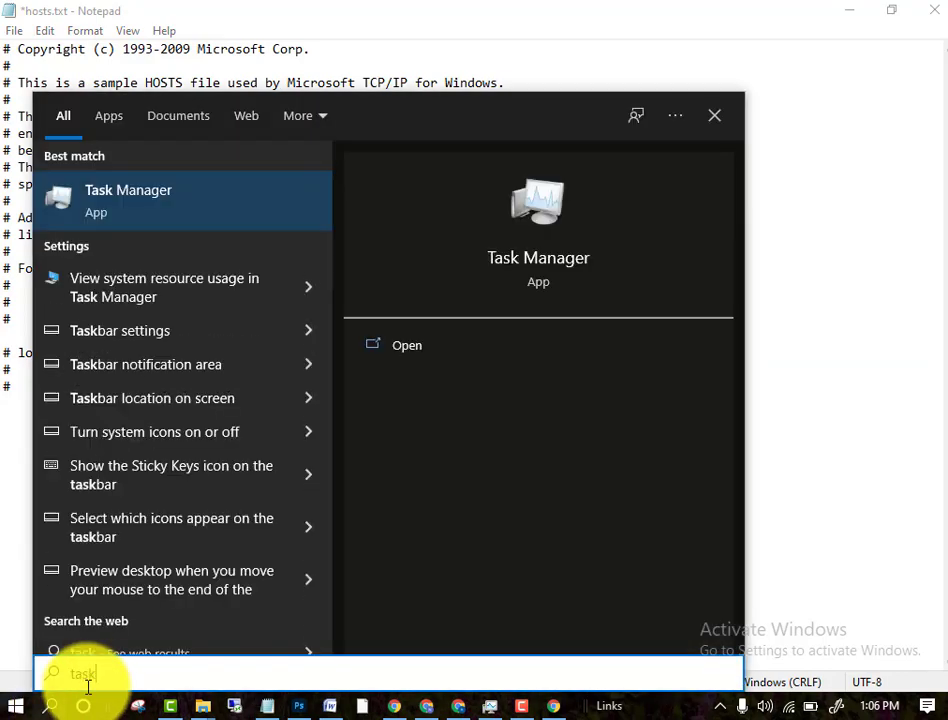
{"action": "left_click", "coordinate": [229, 218]}
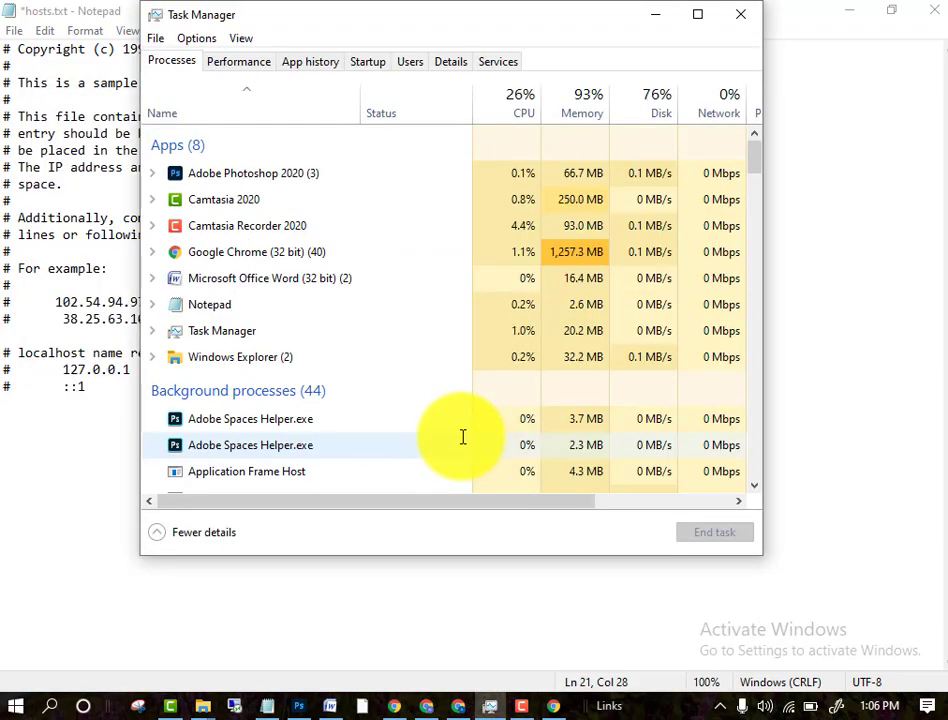
{"action": "left_click", "coordinate": [697, 14]}
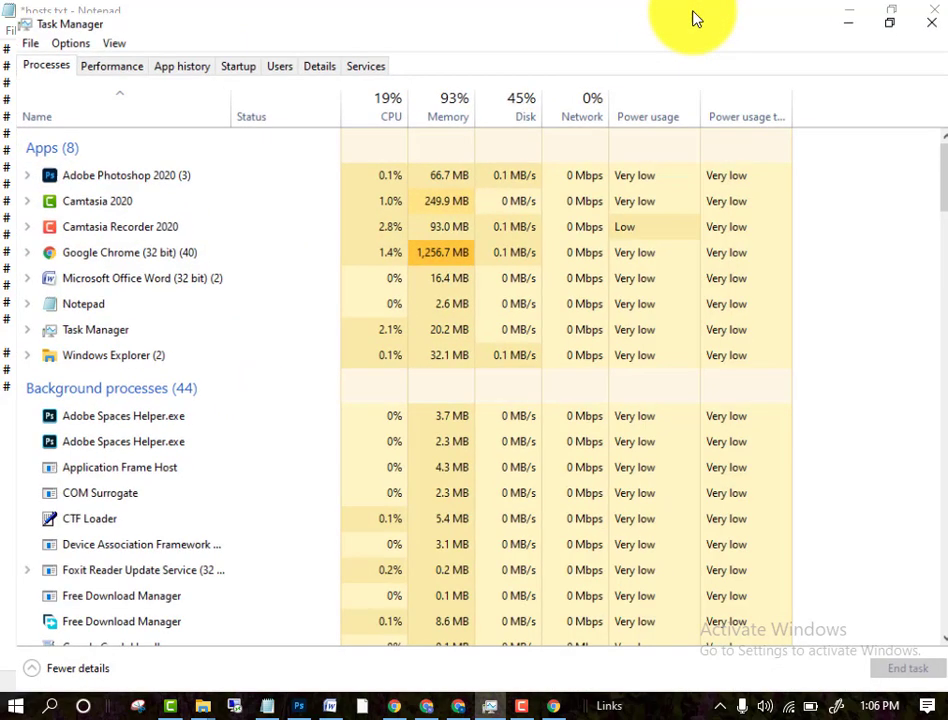
- Examine the running apps and background processes for suspicious entries, and view the actions offered for the Microsoft Office Word process
{"action": "scroll", "coordinate": [138, 470], "scroll_direction": "down", "scroll_amount": 3}
{"action": "scroll", "coordinate": [138, 460], "scroll_direction": "down", "scroll_amount": 3}
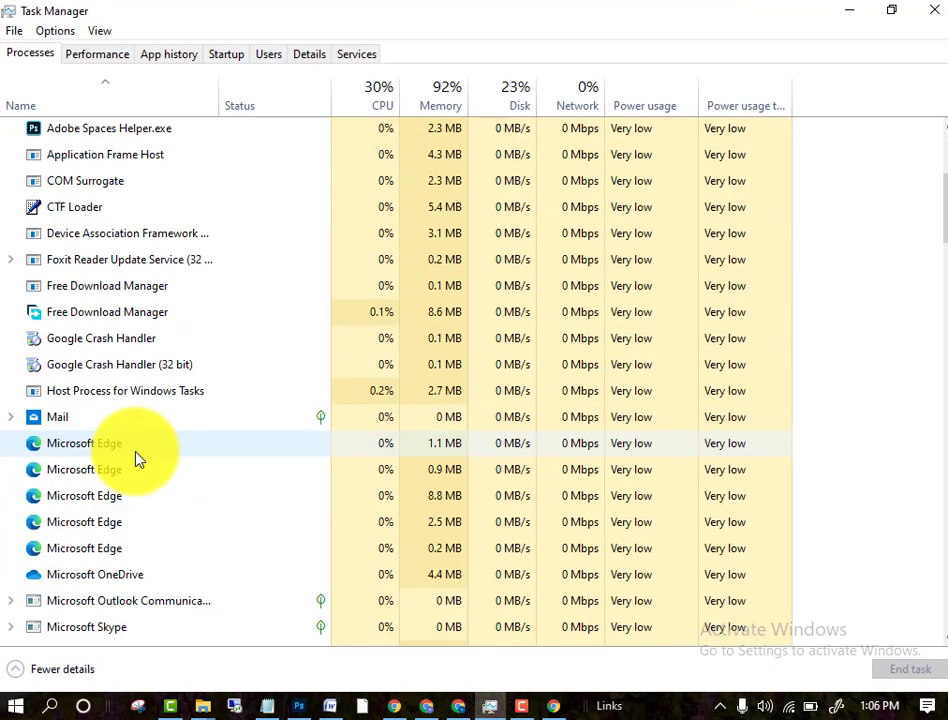
{"action": "scroll", "coordinate": [138, 458], "scroll_direction": "up", "scroll_amount": 4}
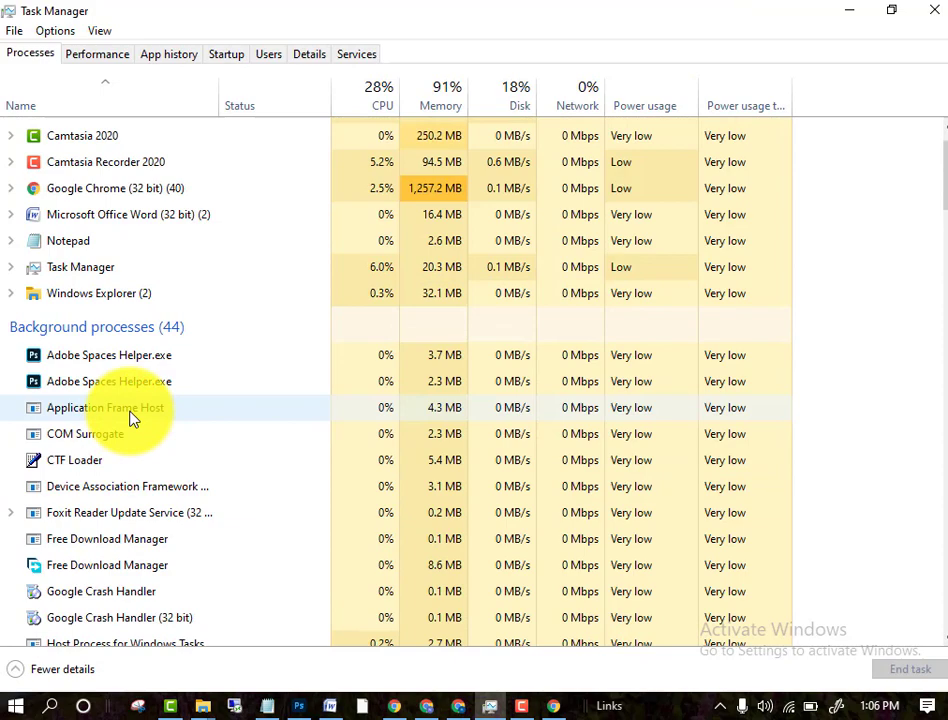
{"action": "scroll", "coordinate": [131, 418], "scroll_direction": "down", "scroll_amount": 5}
{"action": "scroll", "coordinate": [131, 417], "scroll_direction": "up", "scroll_amount": 5}
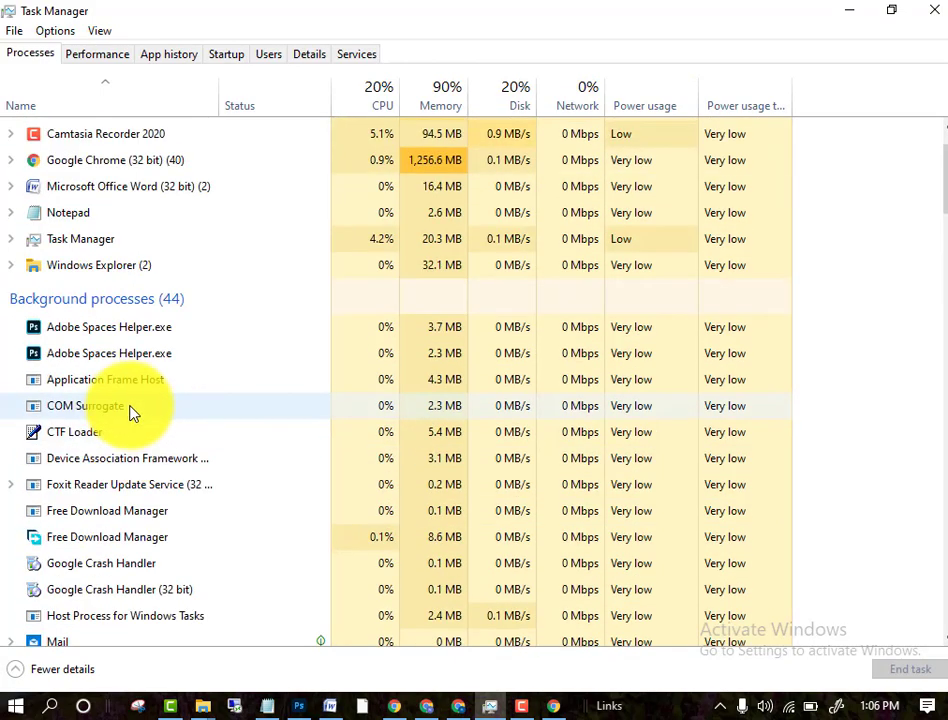
{"action": "scroll", "coordinate": [131, 413], "scroll_direction": "up", "scroll_amount": 2}
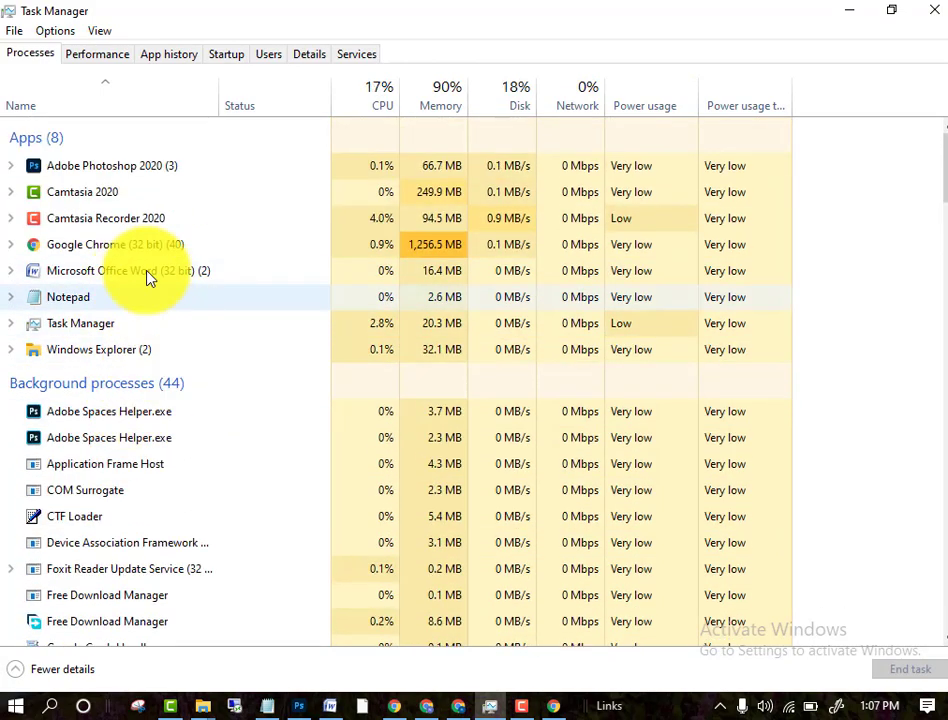
{"action": "scroll", "coordinate": [148, 487], "scroll_direction": "down", "scroll_amount": 2}
{"action": "scroll", "coordinate": [150, 468], "scroll_direction": "up", "scroll_amount": 2}
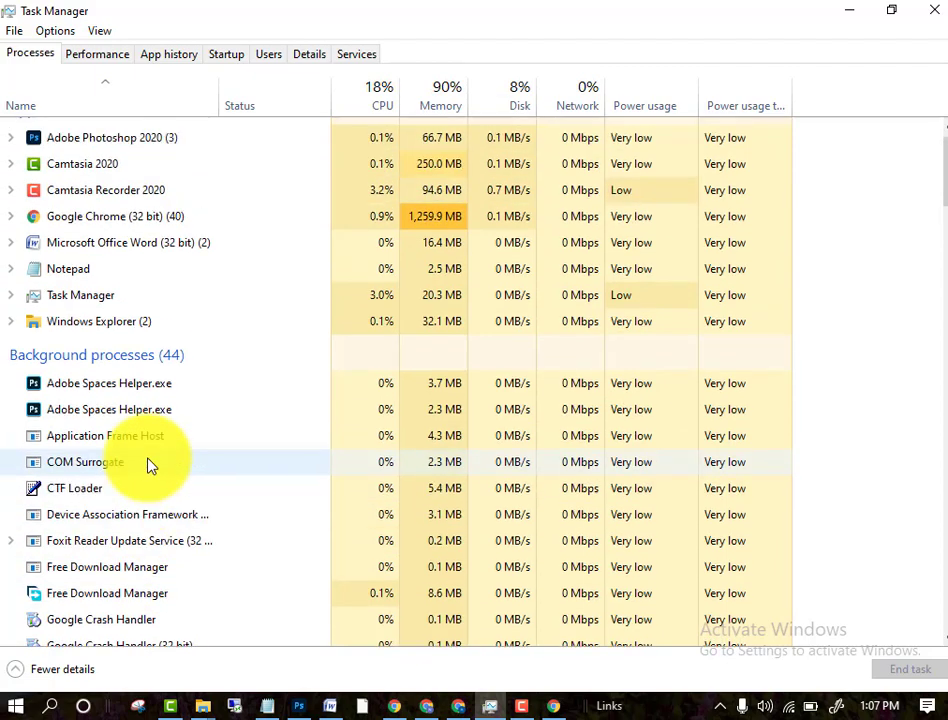
{"action": "scroll", "coordinate": [150, 465], "scroll_direction": "up", "scroll_amount": 1}
{"action": "right_click", "coordinate": [100, 281]}
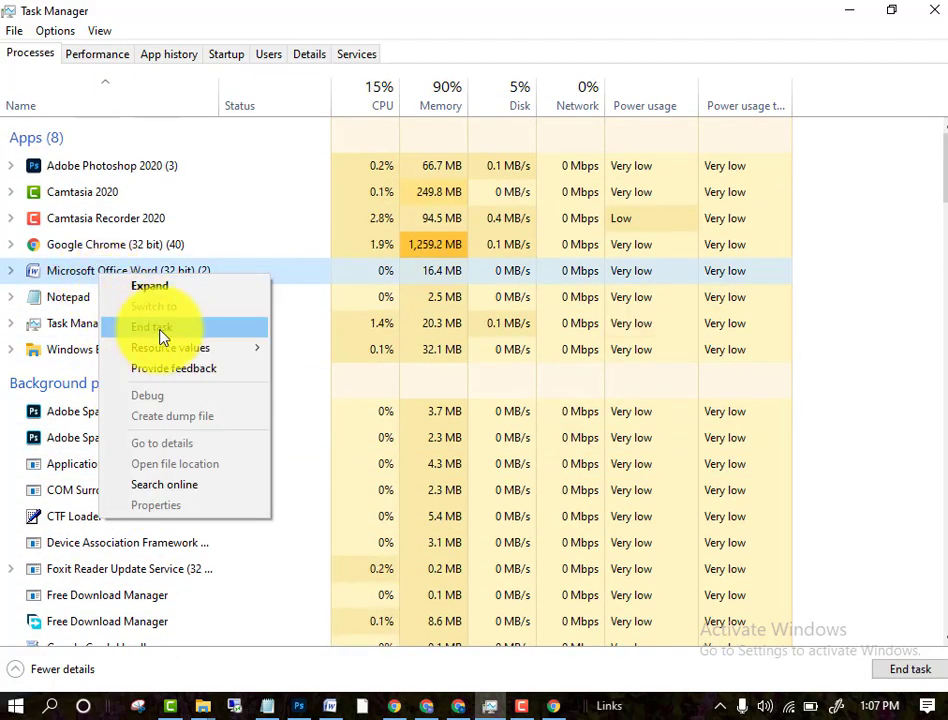
{"action": "left_click", "coordinate": [480, 32]}
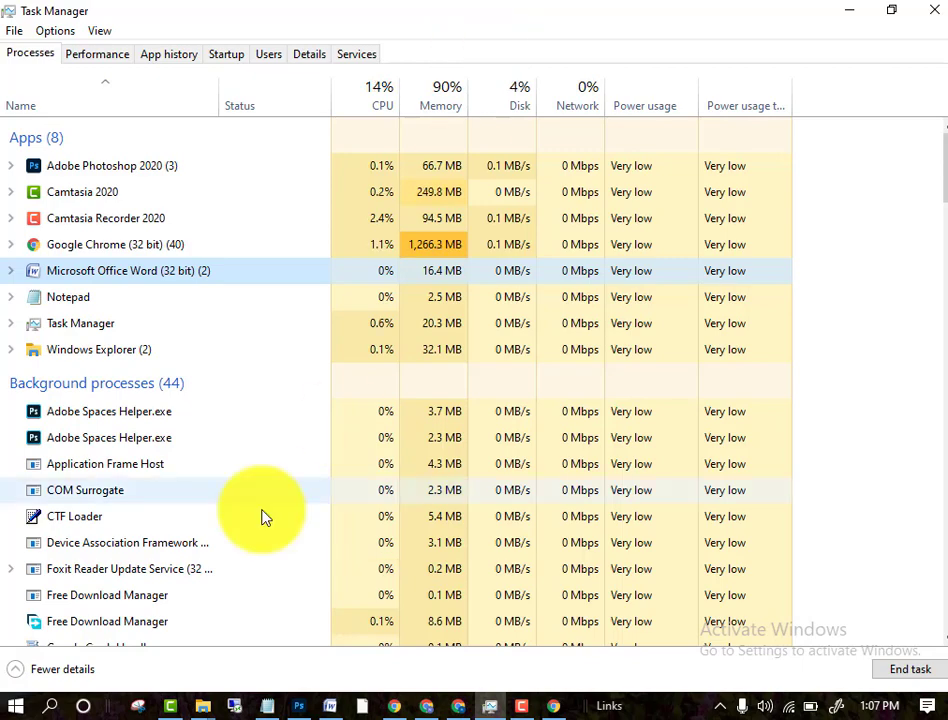
- Switch to the File Explorer folder of .vvoa files on Local Disk (D:) and open the _readme.txt ransom note
{"action": "mouse_move", "coordinate": [201, 699]}
{"action": "left_click", "coordinate": [266, 653]}
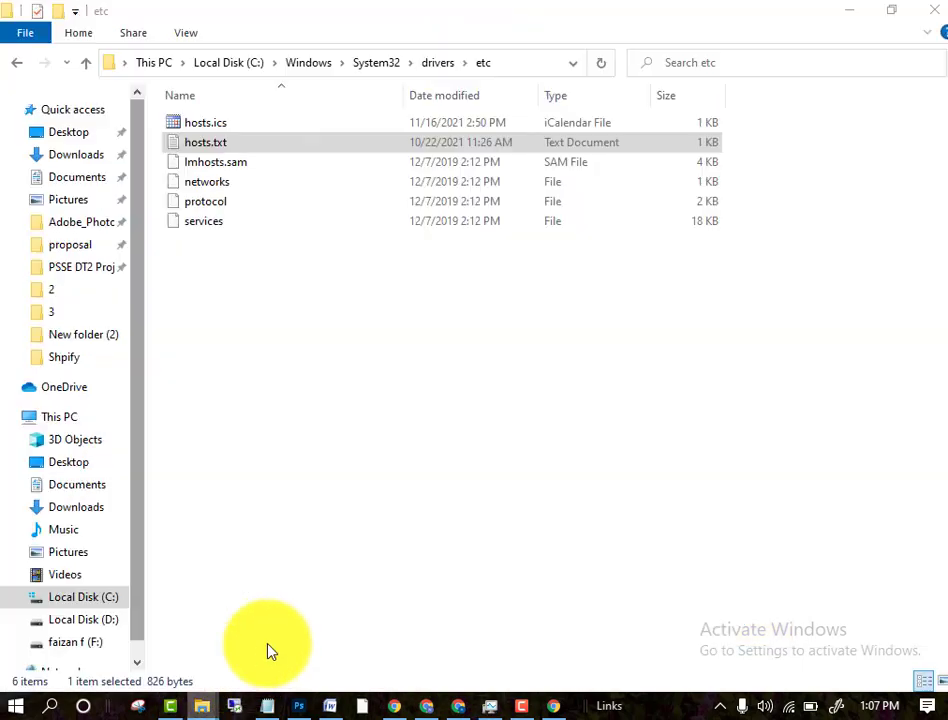
{"action": "left_click", "coordinate": [148, 670]}
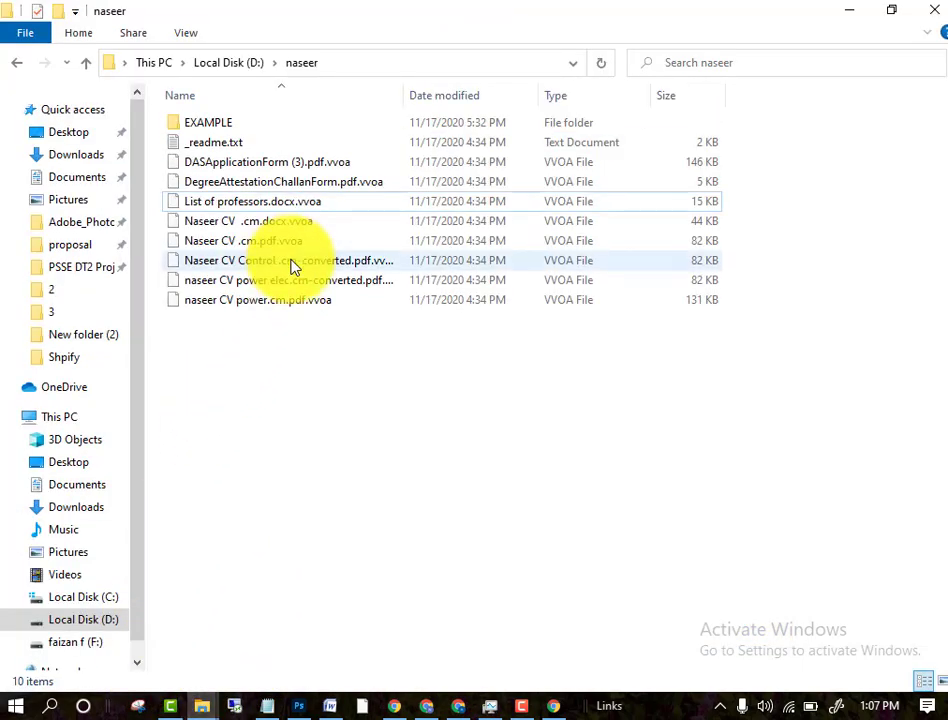
{"action": "double_click", "coordinate": [240, 145]}
{"action": "left_click", "coordinate": [480, 42]}
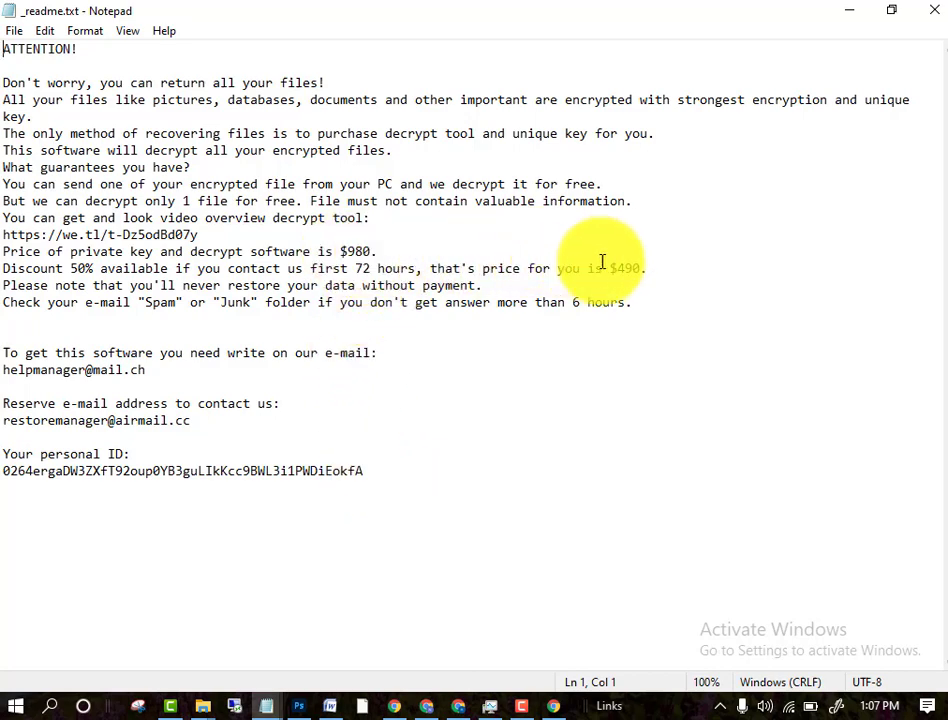
- Examine the ransom note's discounted decryption price and the personal ID at its end, highlighting each in turn
{"action": "left_click_drag", "start_coordinate": [610, 268], "coordinate": [661, 272]}
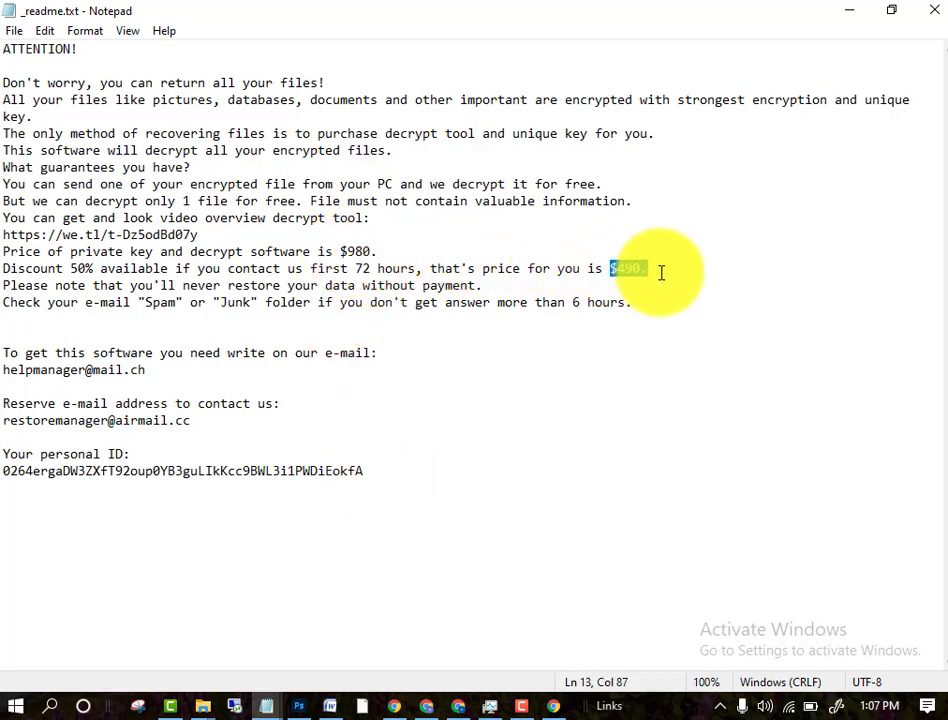
{"action": "left_click", "coordinate": [418, 457]}
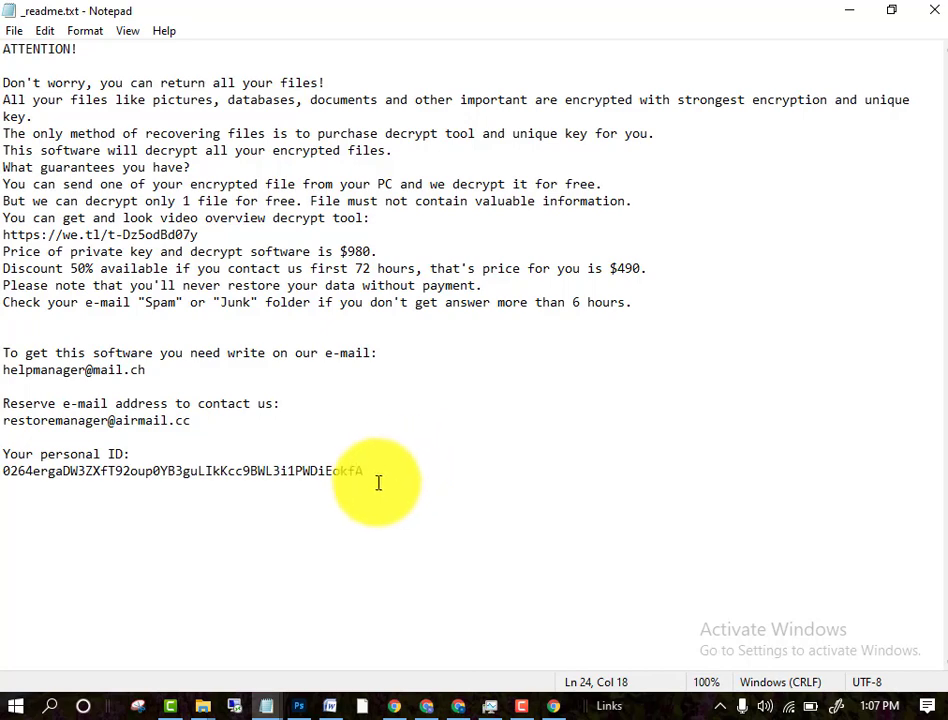
{"action": "left_click_drag", "start_coordinate": [372, 472], "coordinate": [6, 471]}
{"action": "left_click", "coordinate": [169, 498]}
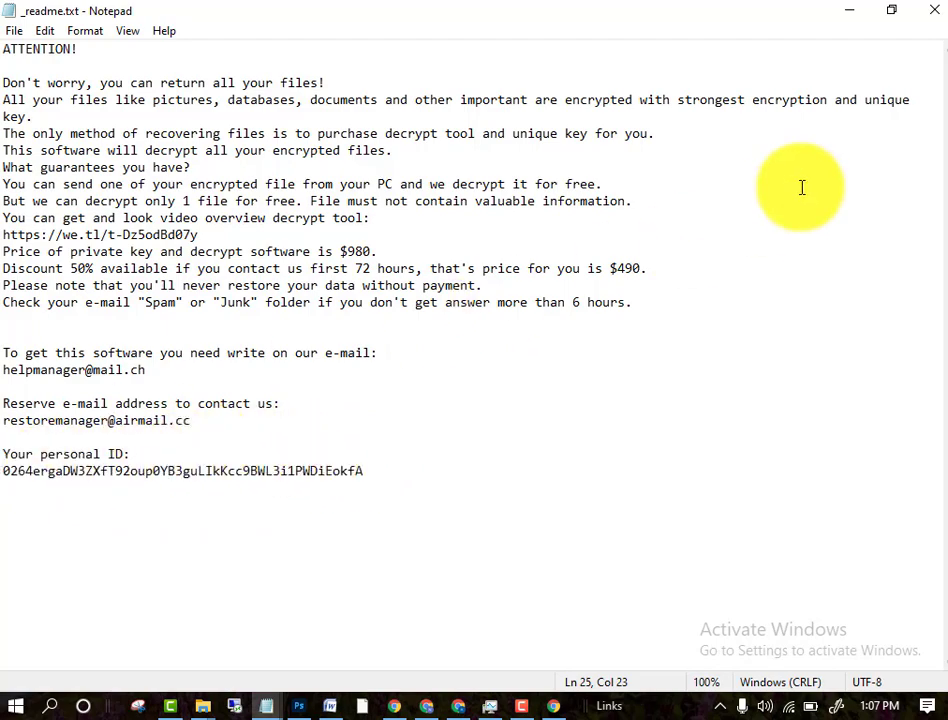
- Close the _readme.txt ransom note and switch to the ransomare.docx document in Word that lists the decryption and recovery tools
{"action": "left_click", "coordinate": [926, 14]}
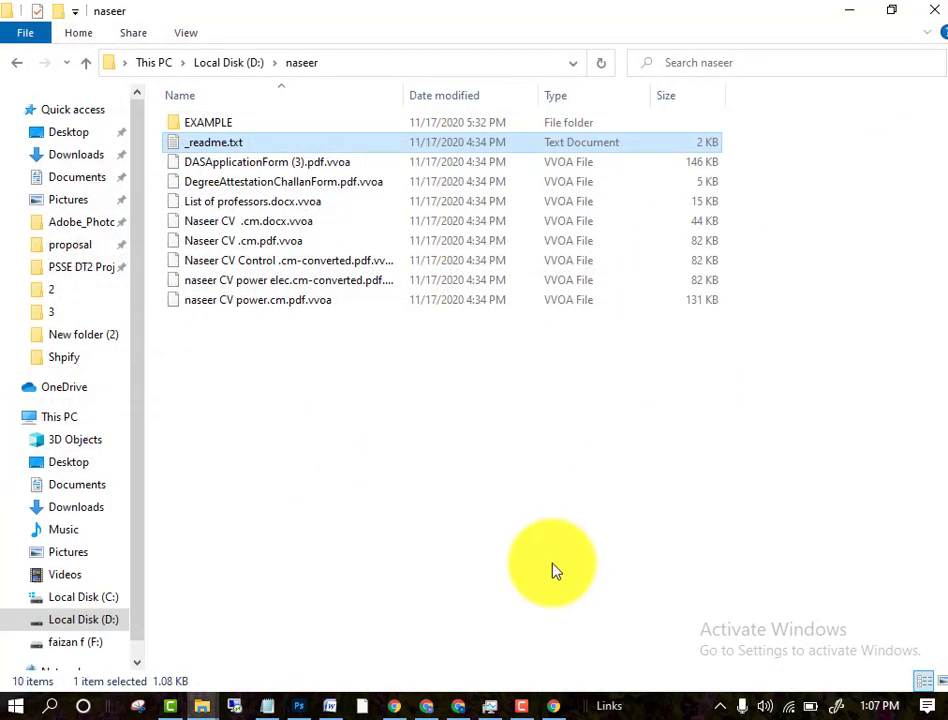
{"action": "left_click", "coordinate": [274, 405]}
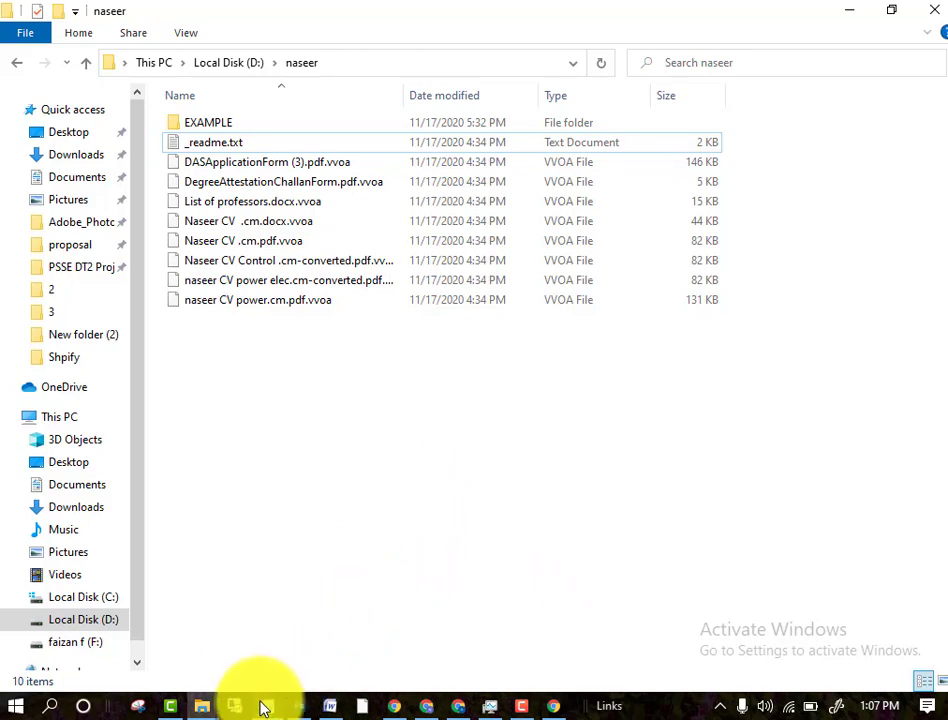
{"action": "left_click", "coordinate": [331, 707]}
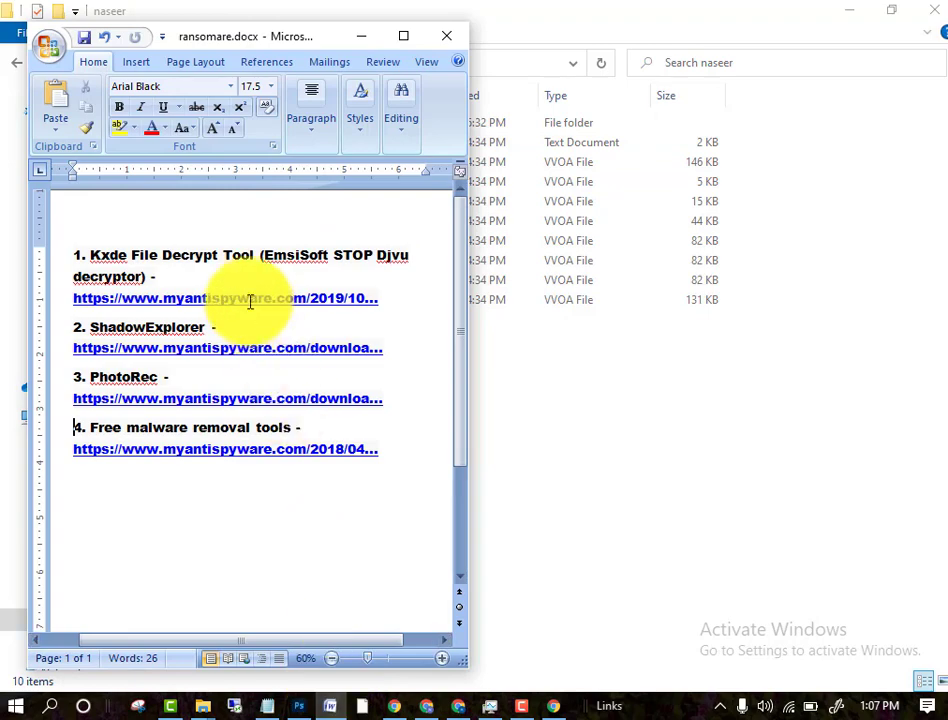